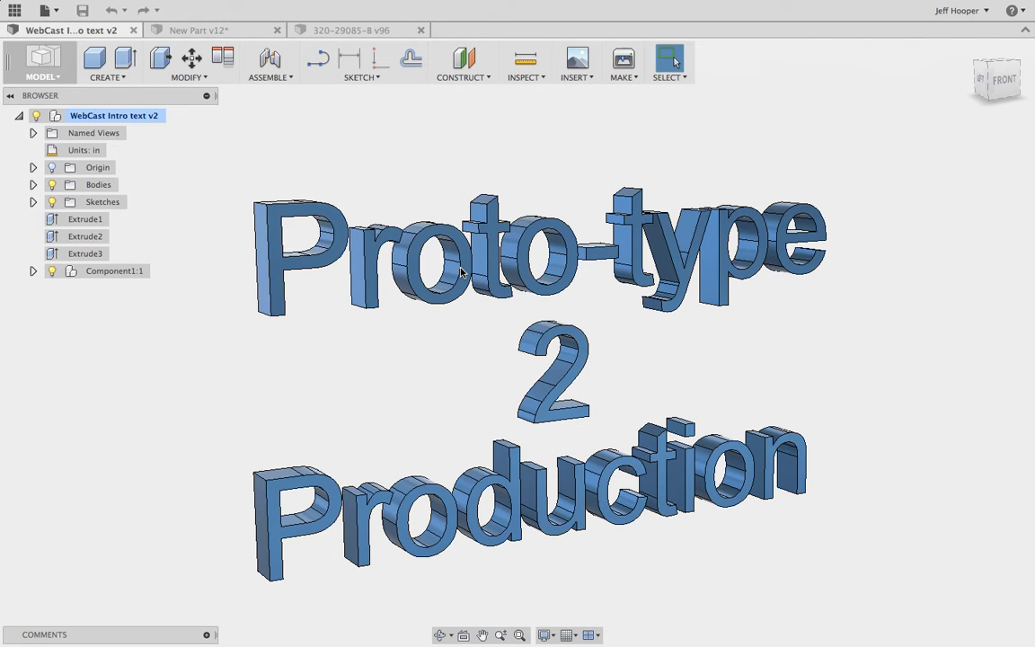
Simulate Setup1 of New Part v12 and check its statistics: 0:04:59 machining time, 11 operations
click(193, 31)
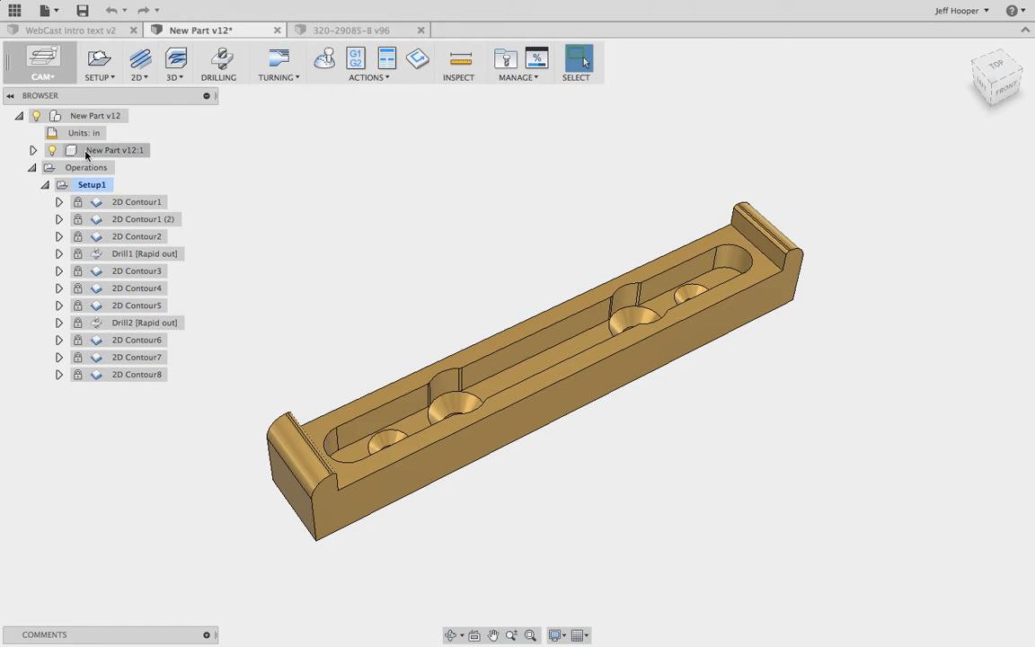
click(85, 184)
click(324, 59)
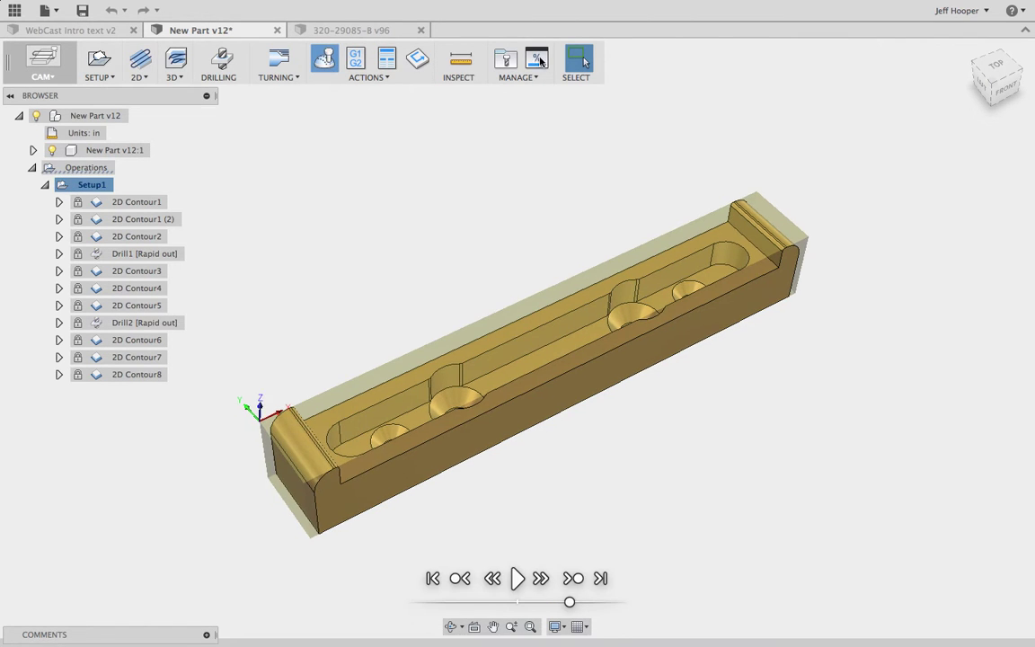
click(908, 363)
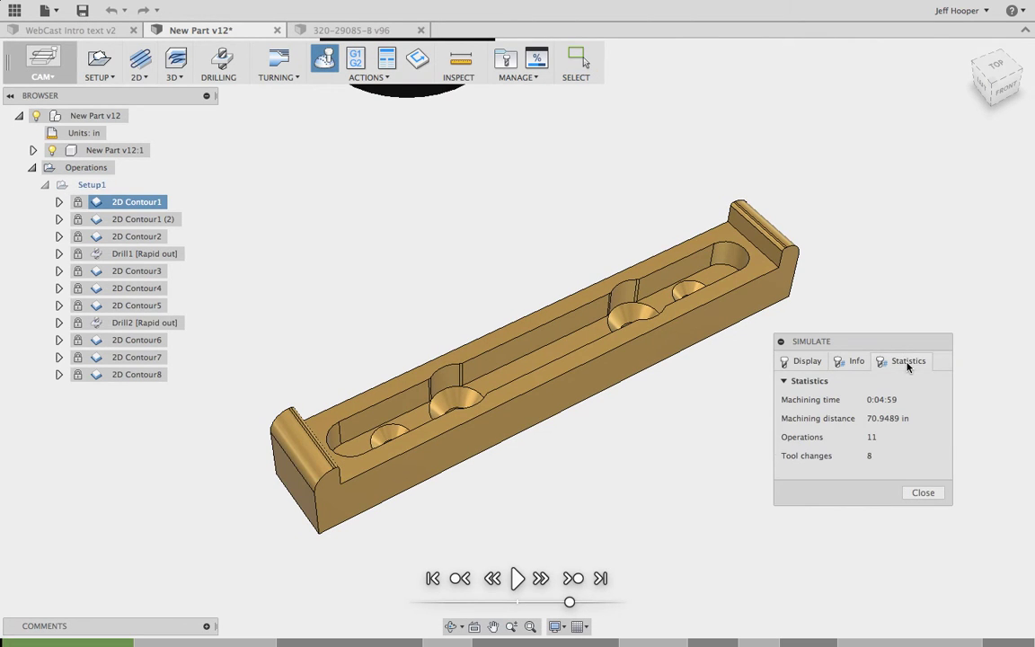
click(922, 494)
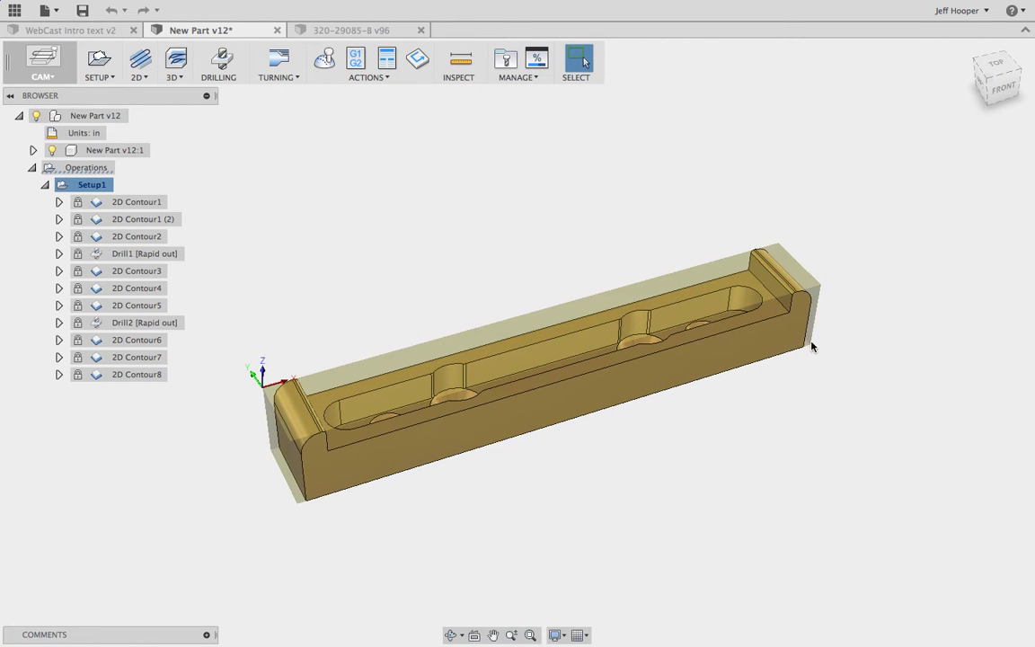
Preview the 2D Contour1, 2D Contour1 (2), 2D Contour2, Drill1, 2D Contour3 and 2D Contour4 toolpaths in turn
shift+middle_drag(762, 326, 449, 399)
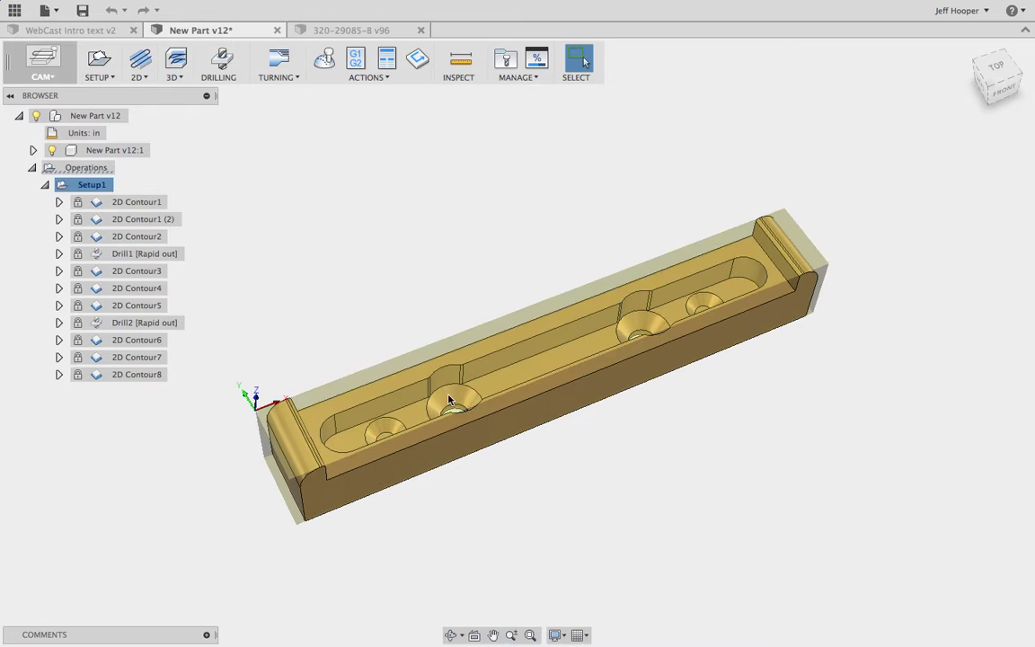
scroll(420, 312, up, 1)
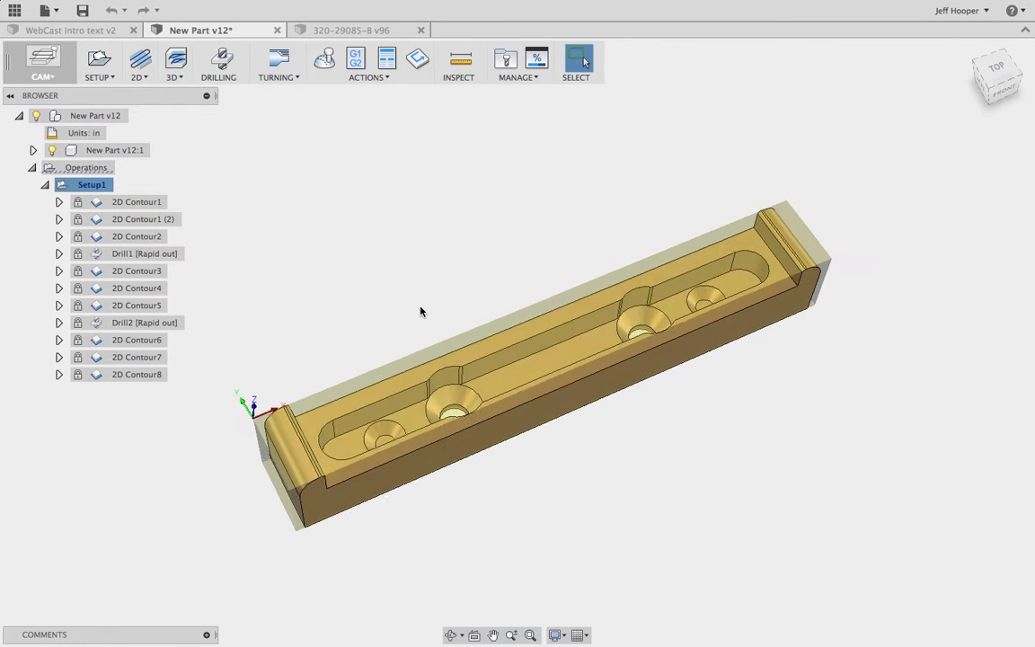
shift+middle_drag(392, 419, 344, 317)
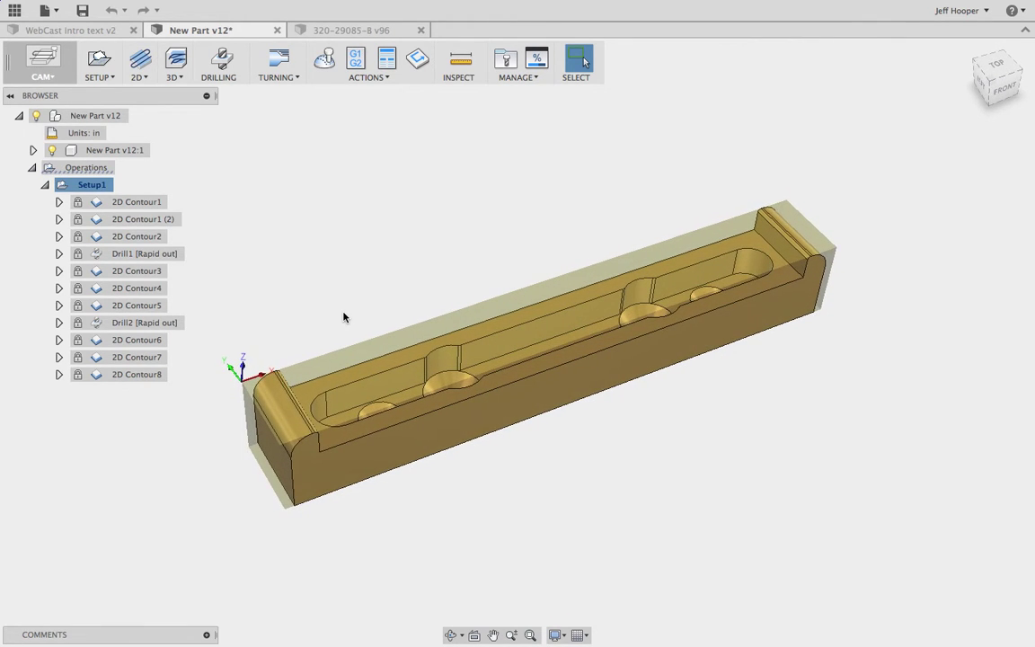
click(97, 203)
click(98, 219)
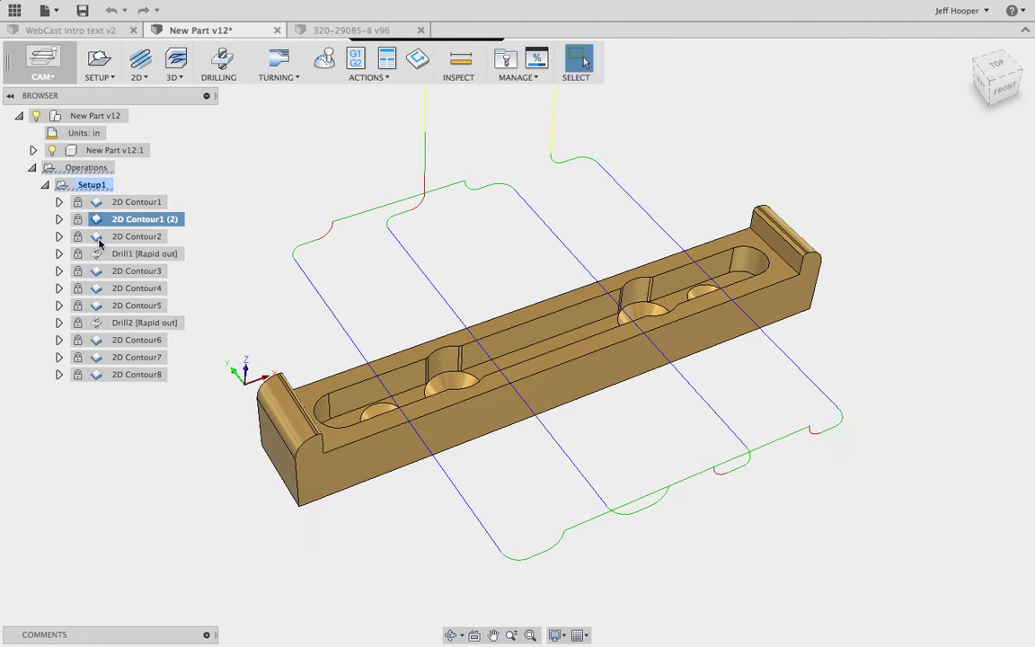
click(98, 236)
click(101, 256)
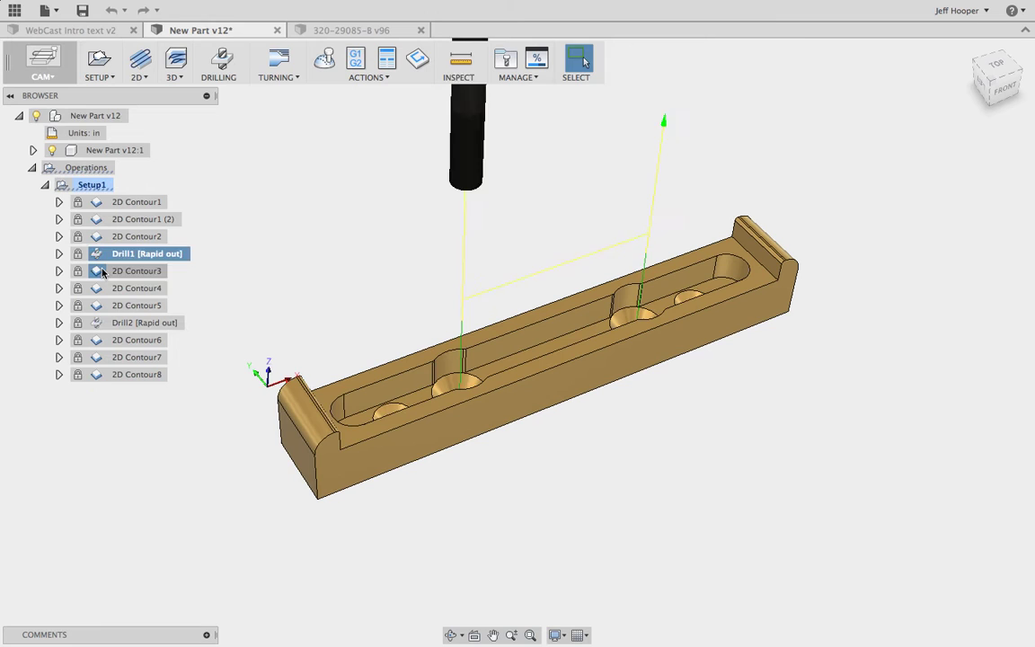
click(101, 271)
click(165, 286)
click(270, 261)
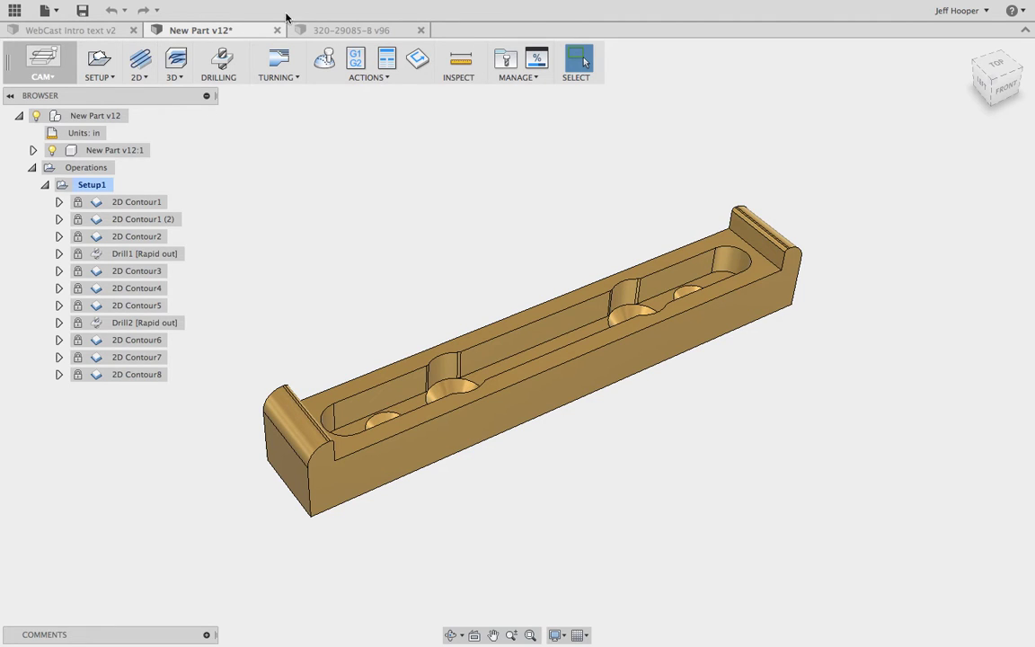
click(283, 77)
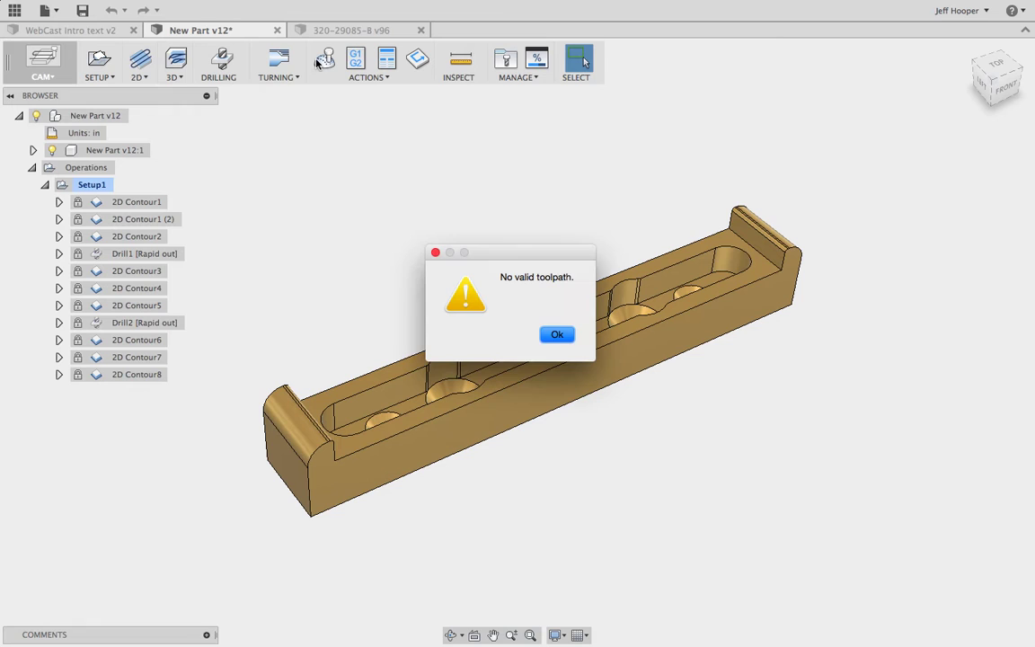
click(557, 335)
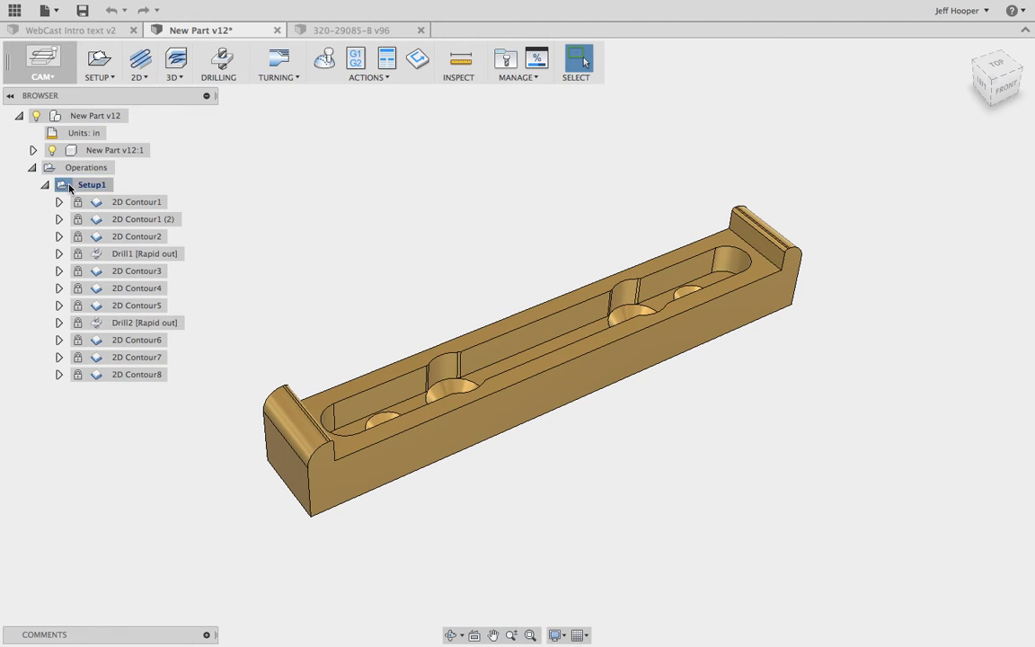
click(94, 184)
click(324, 58)
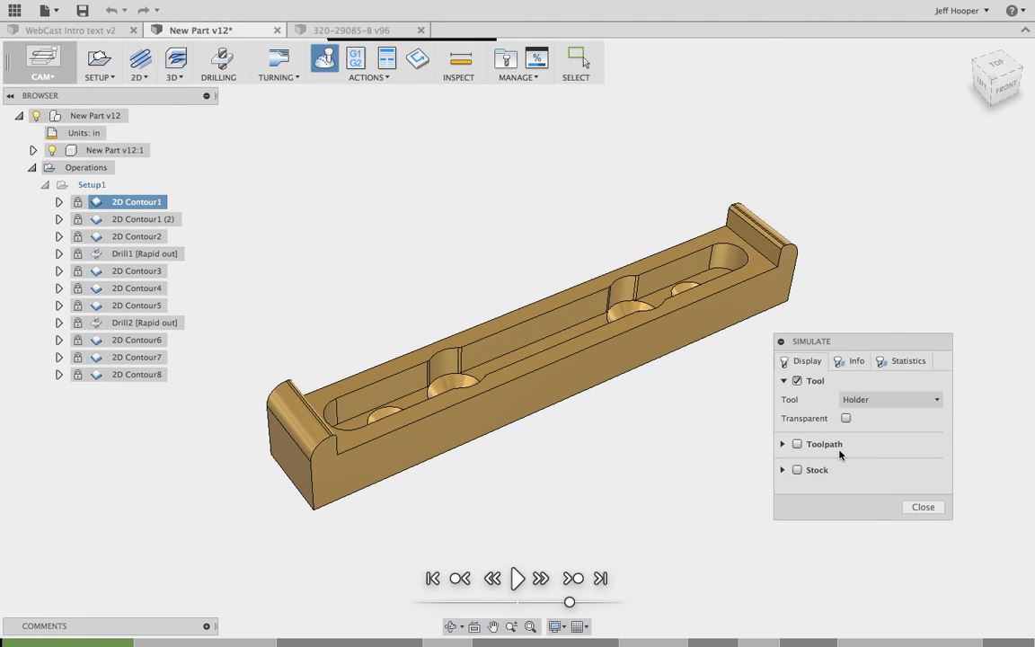
click(902, 360)
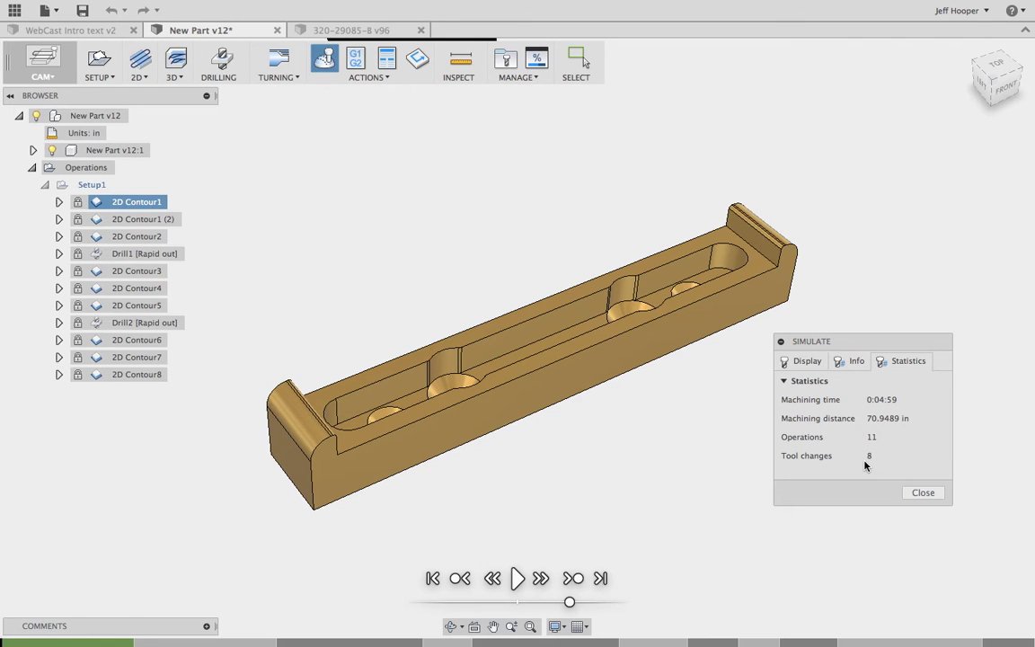
click(922, 494)
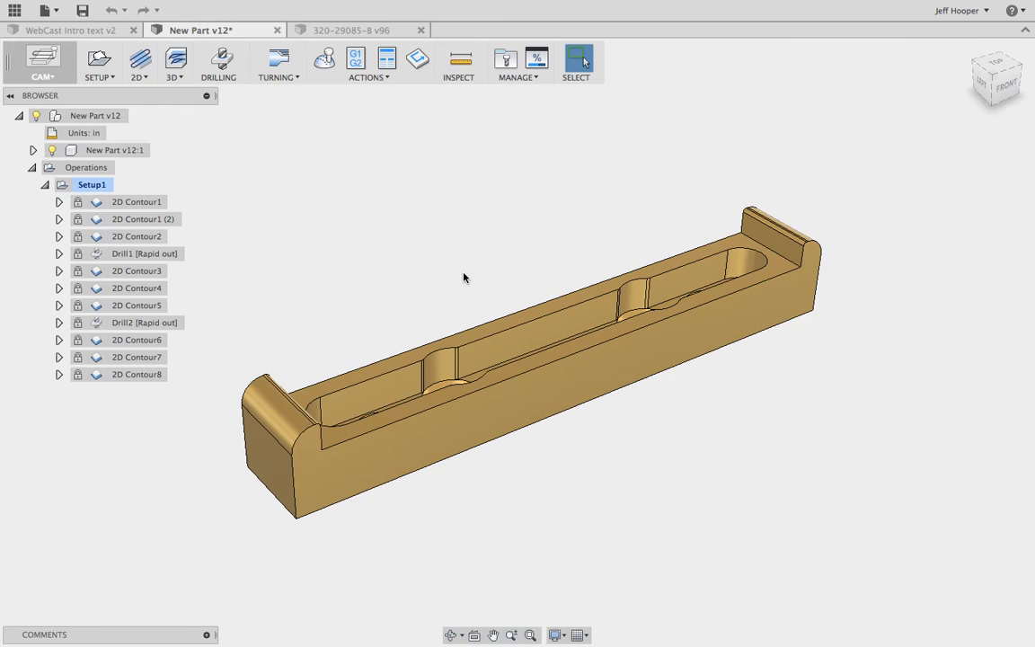
View the 320-29085-B v96 fixture plate, then switch to the WebCast Intro text v2 document
click(316, 32)
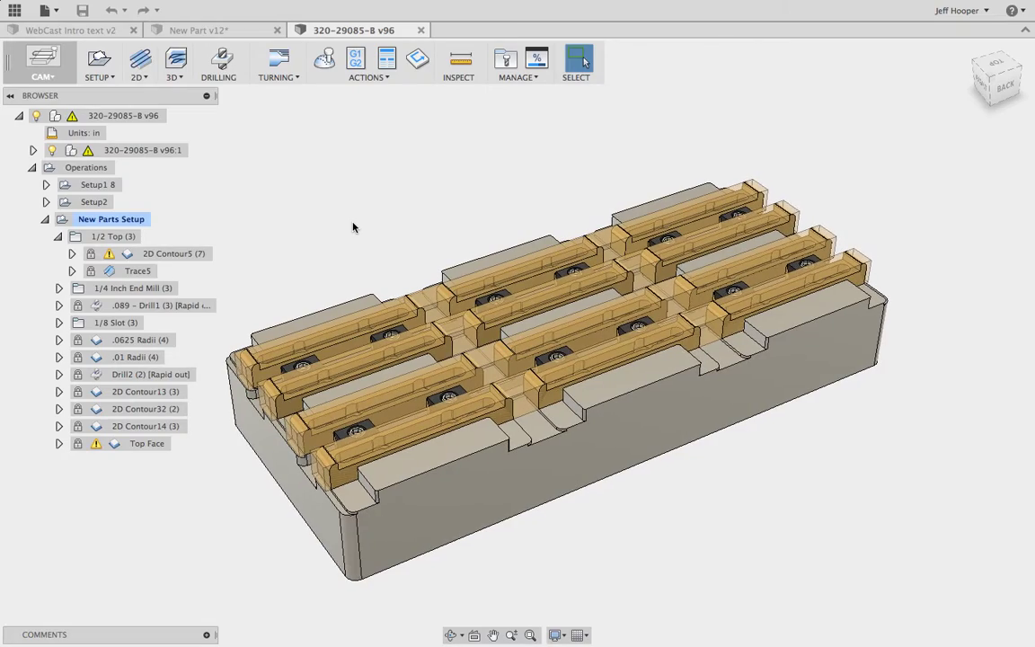
click(77, 30)
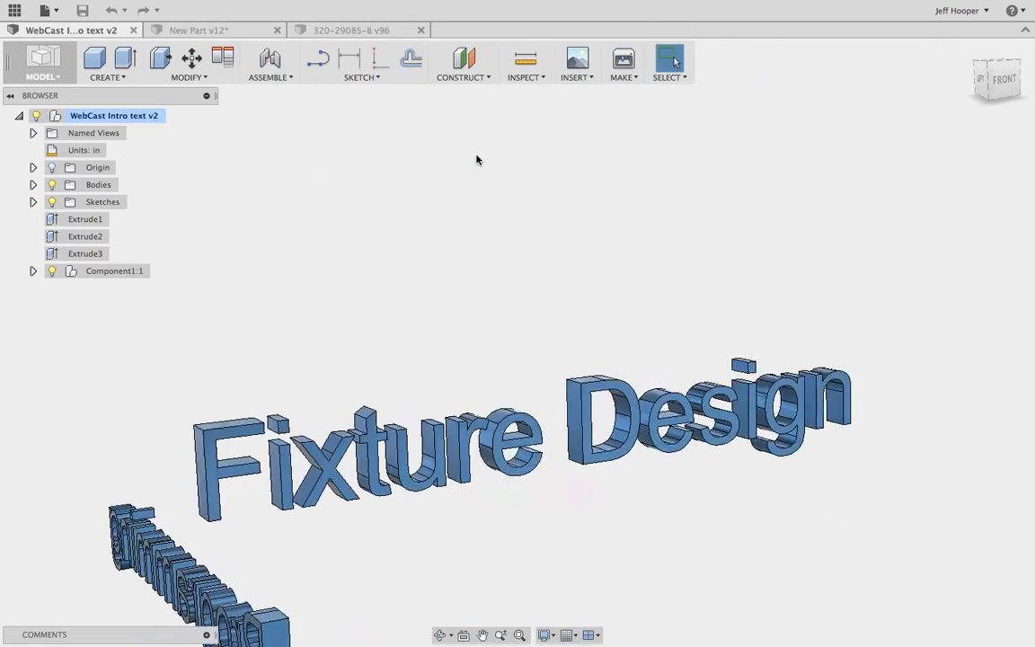
Return to the 320-29085-B v96 fixture plate and orbit it to a flatter frontal view
click(327, 22)
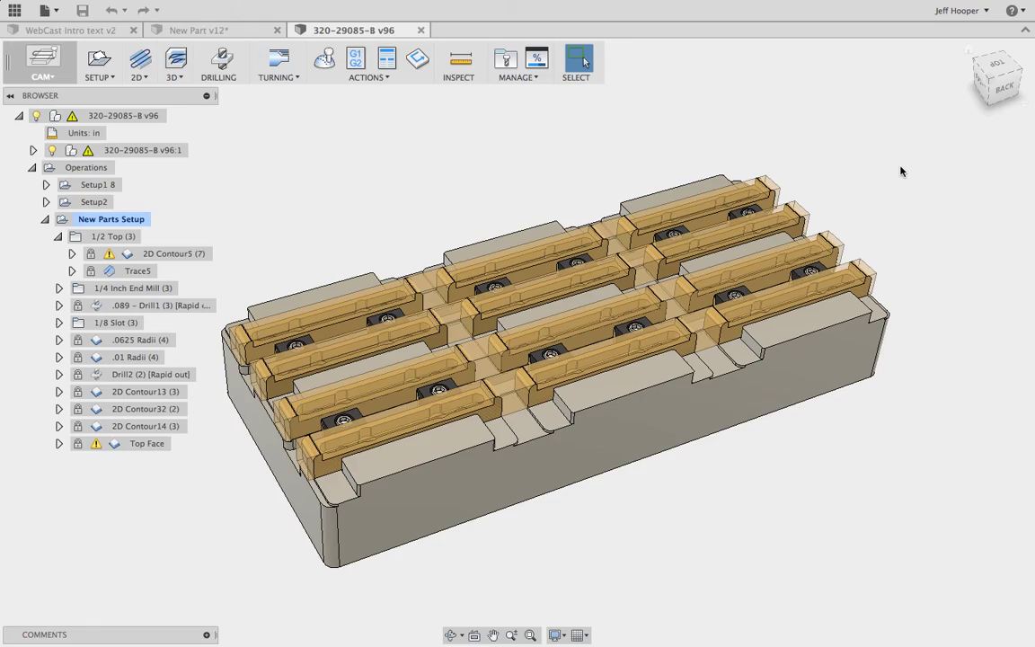
shift+middle_drag(384, 266, 329, 340)
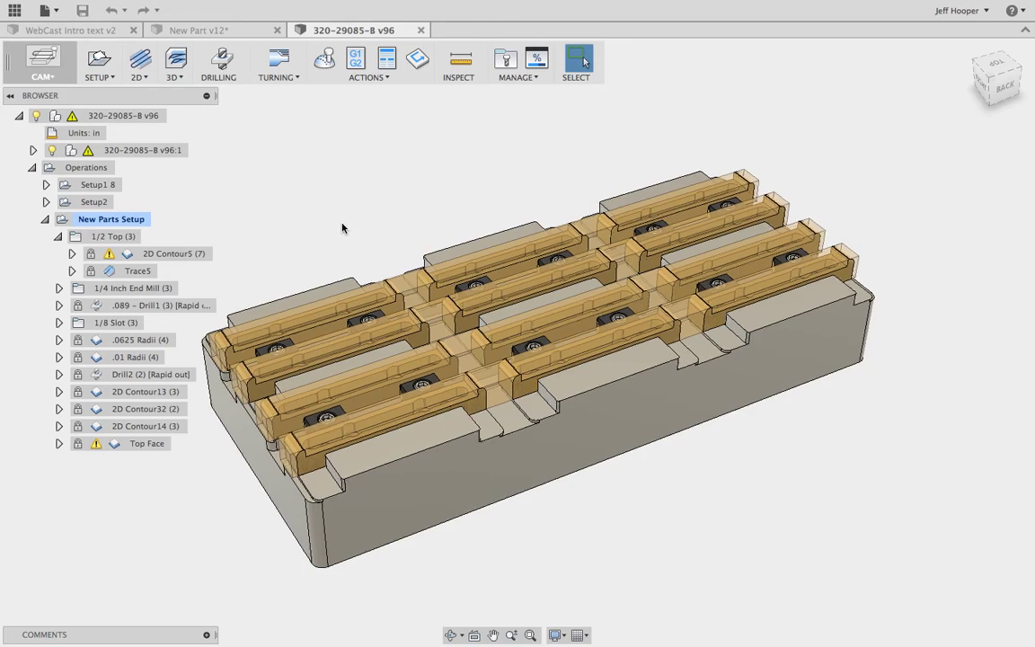
scroll(342, 227, up, 3)
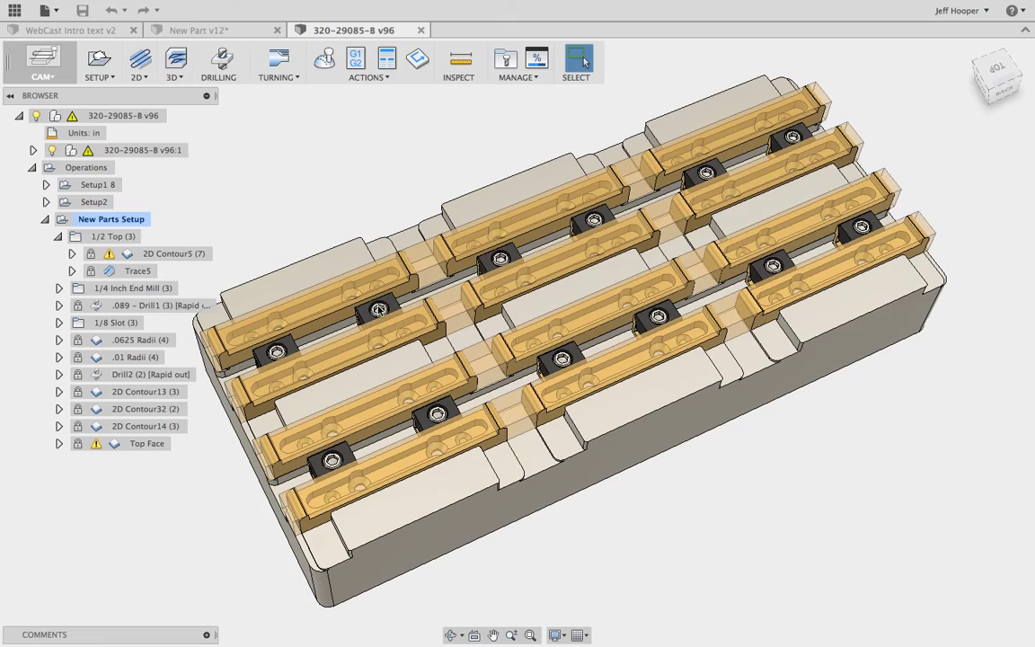
scroll(379, 310, down, 2)
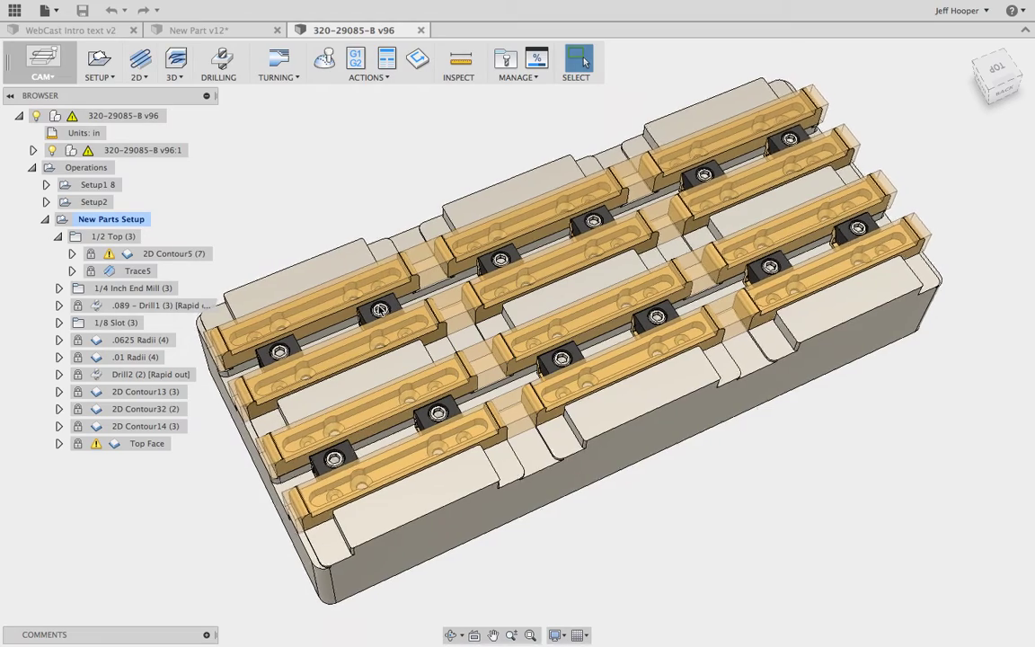
scroll(381, 311, down, 2)
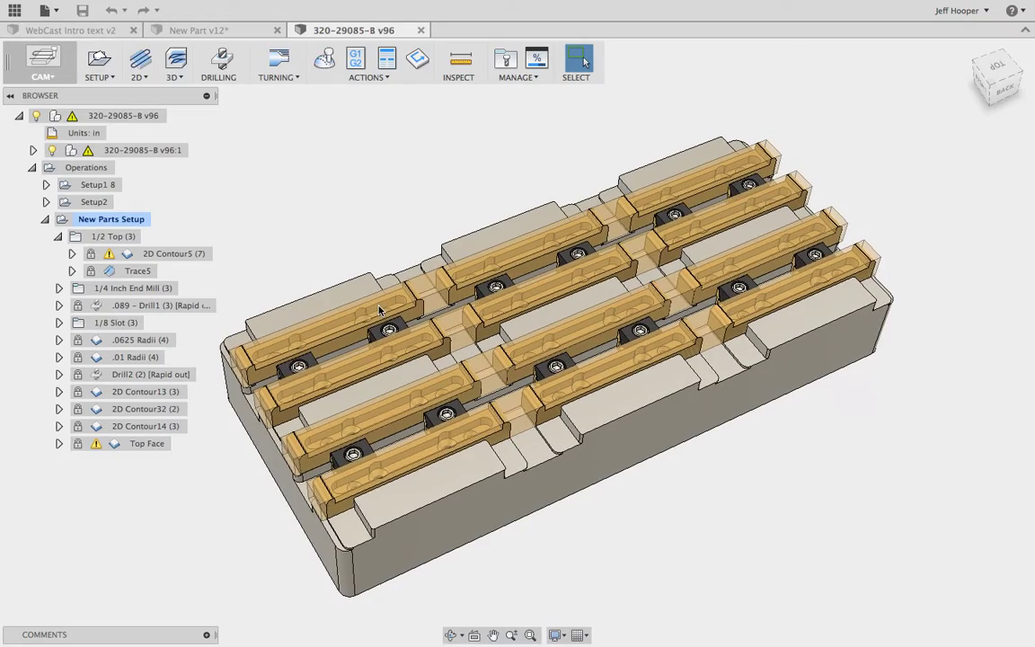
scroll(380, 310, down, 2)
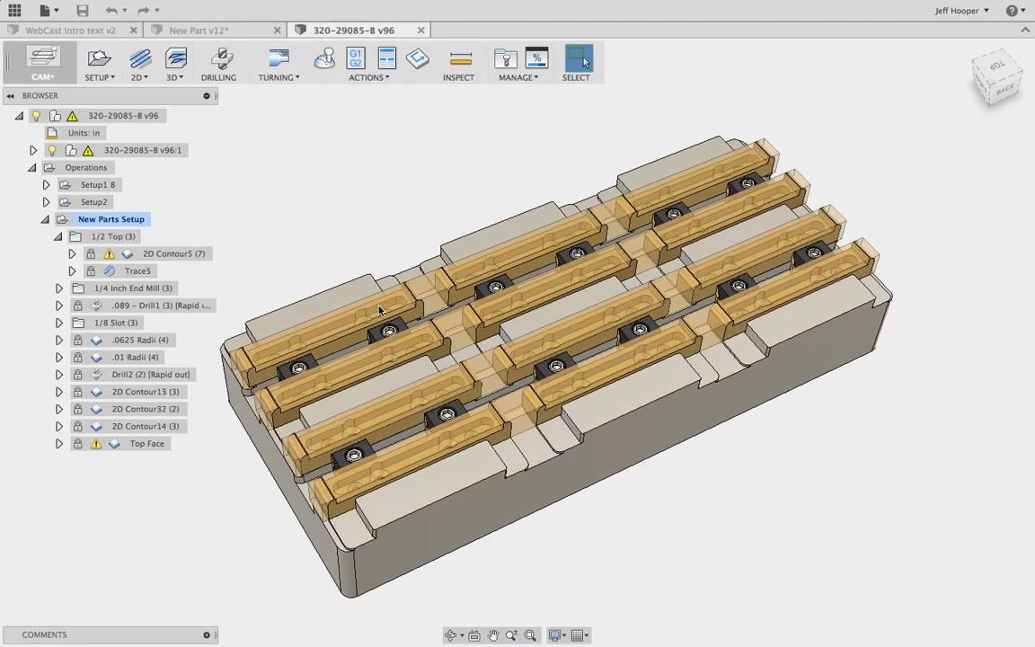
scroll(380, 310, down, 2)
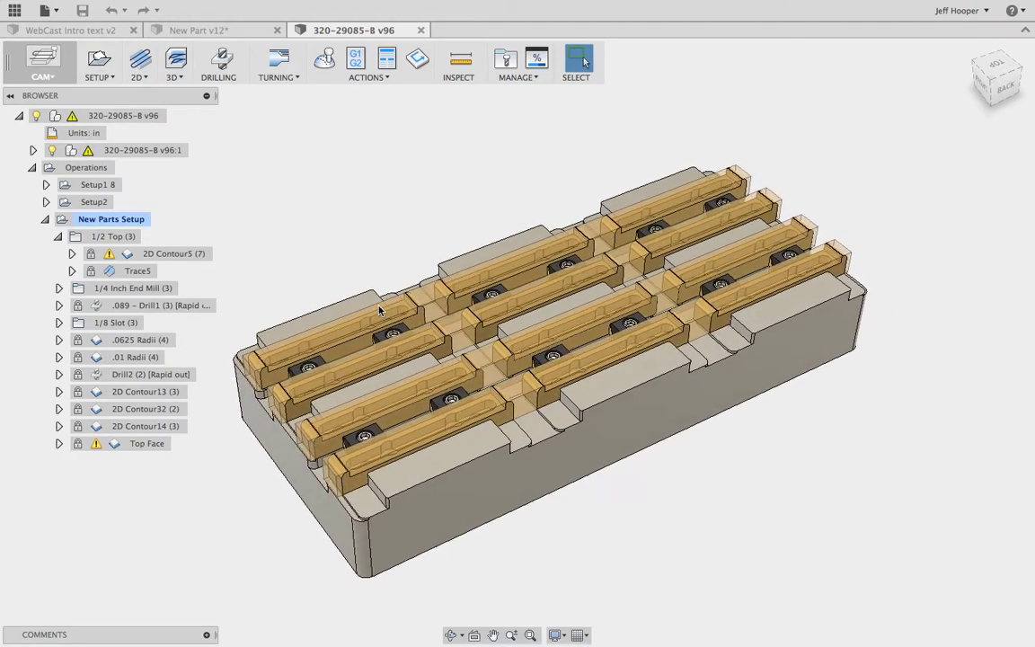
scroll(380, 310, down, 2)
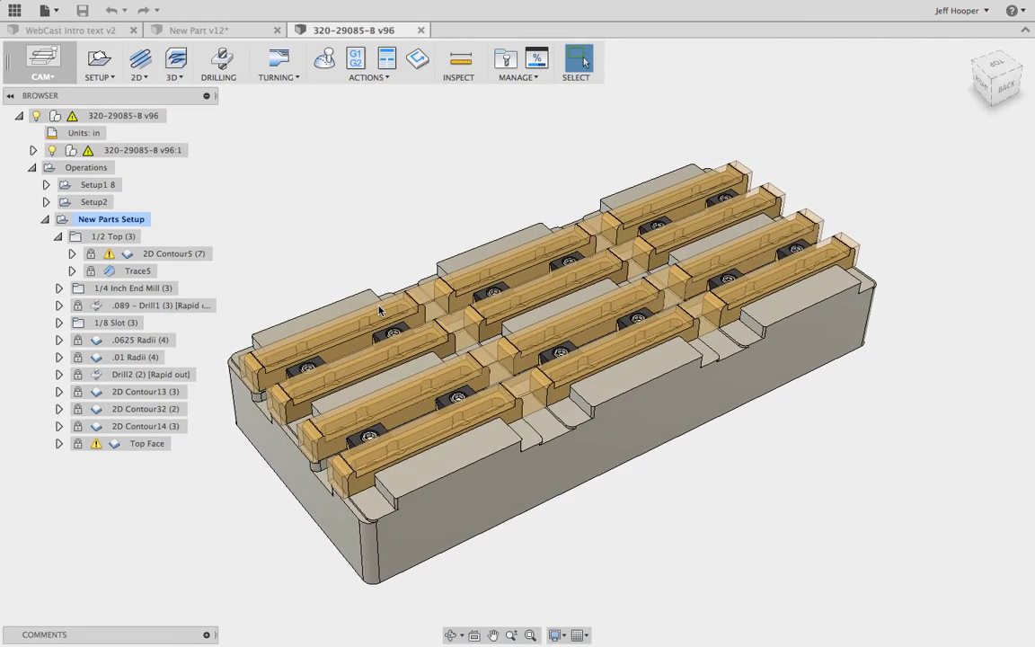
scroll(380, 310, down, 2)
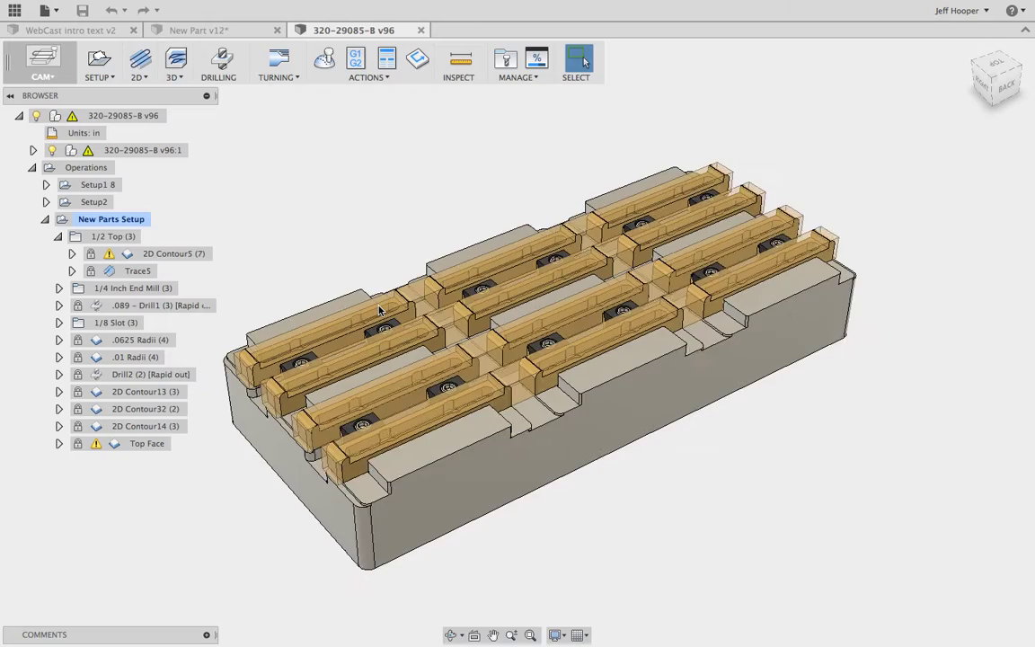
scroll(379, 310, down, 2)
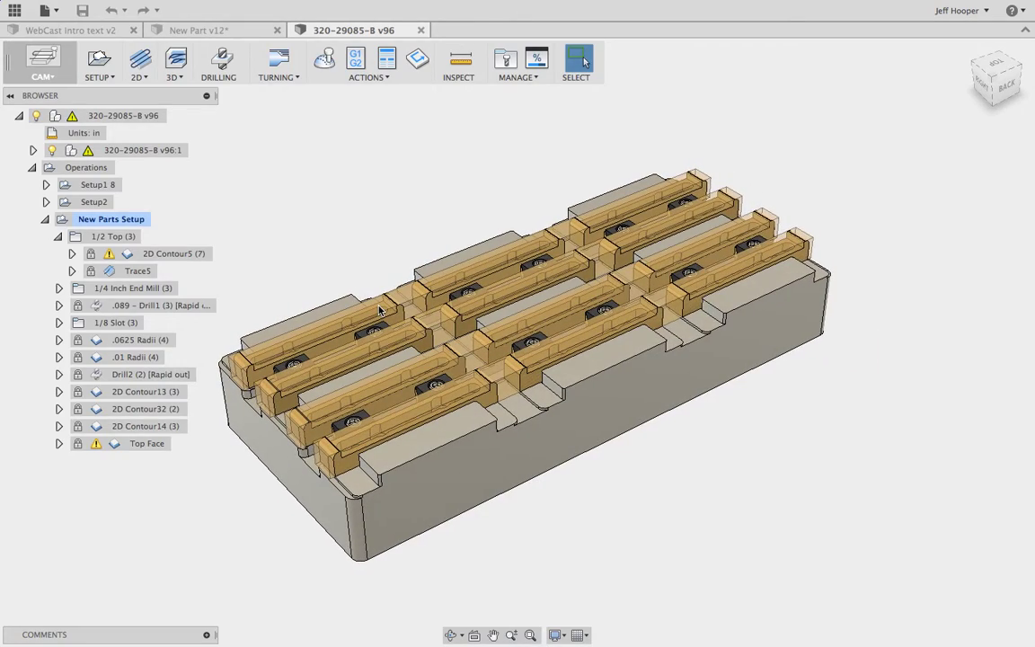
scroll(379, 310, down, 1)
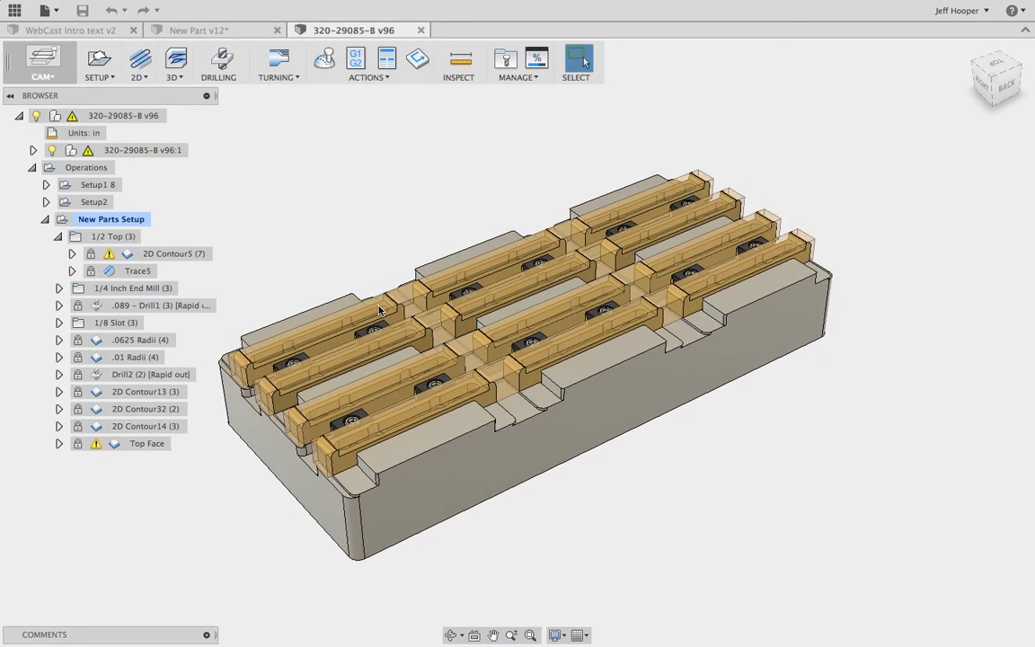
scroll(379, 310, down, 1)
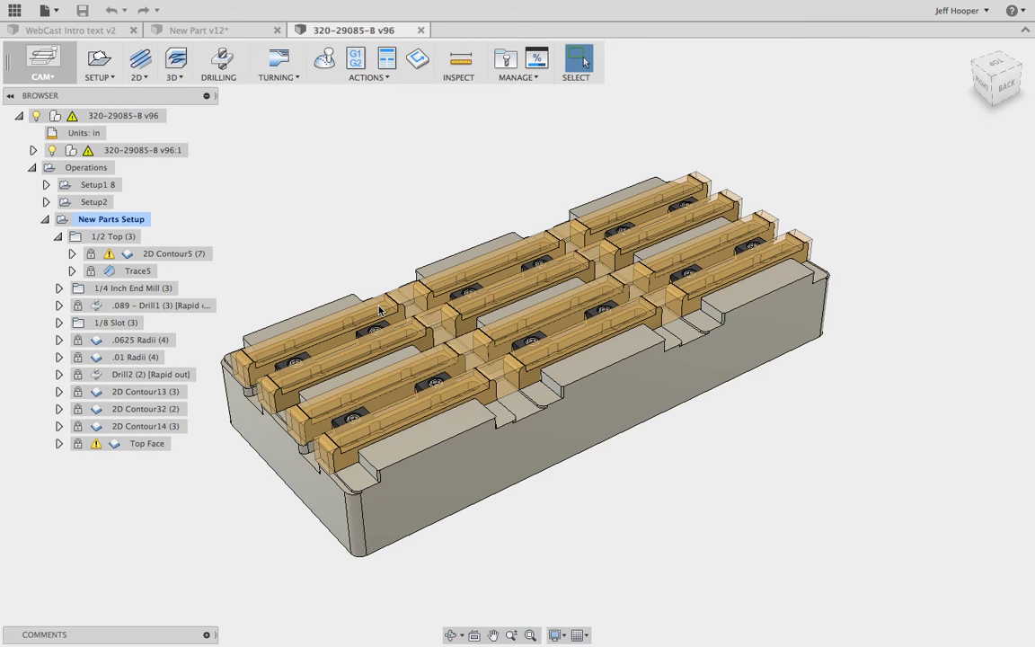
scroll(380, 310, down, 1)
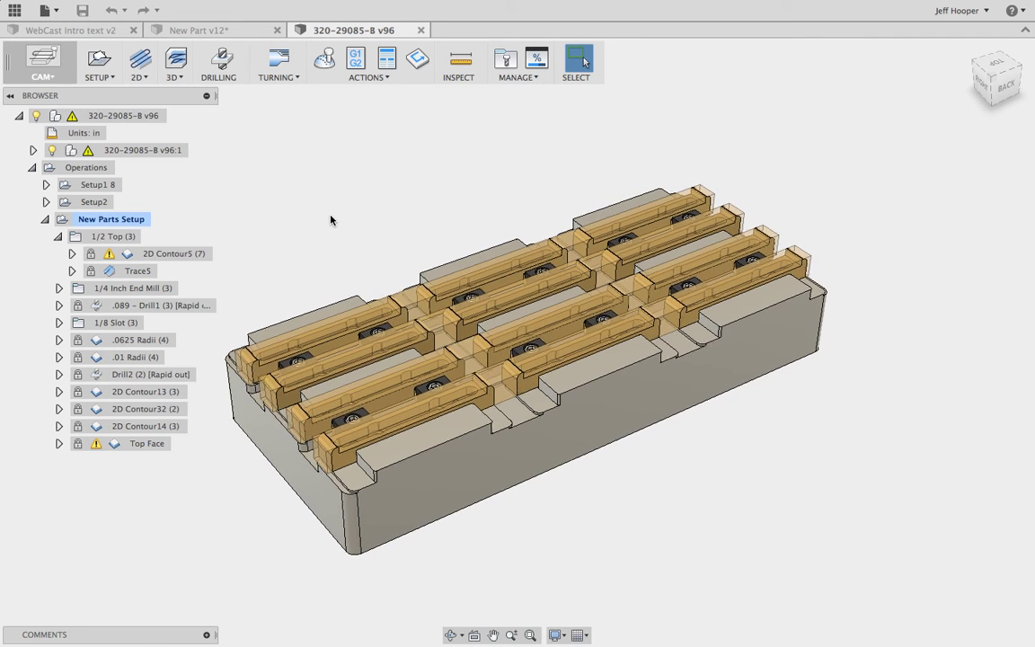
Preview 2D Contour5, Trace4 and 2D Contour4 under 1/8 Slot, then Middle Finish under 1/4 Inch End Mill
click(126, 255)
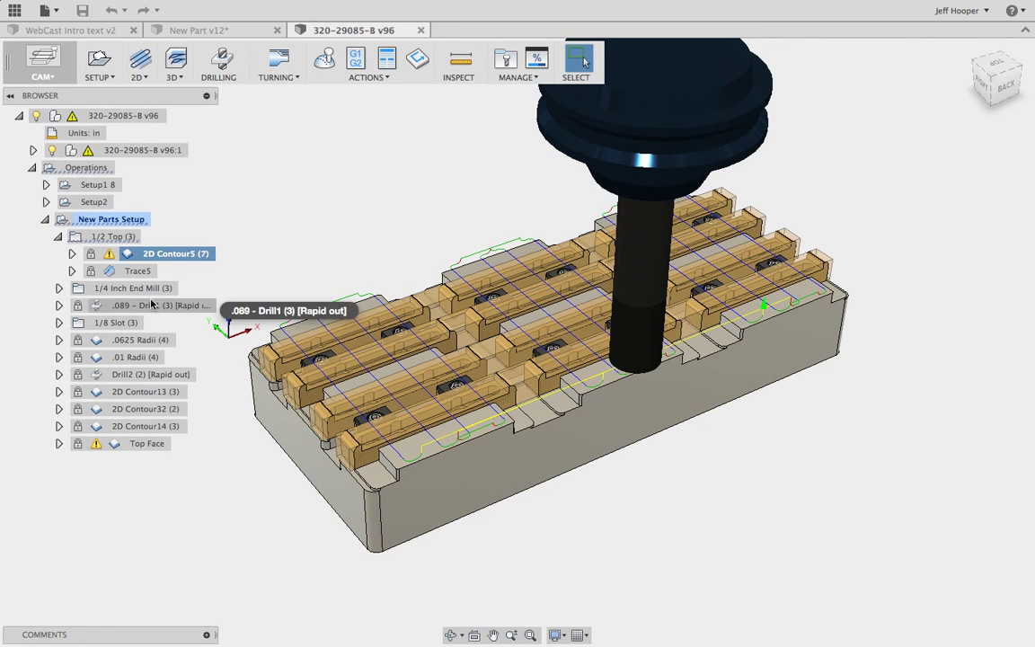
click(108, 325)
click(59, 322)
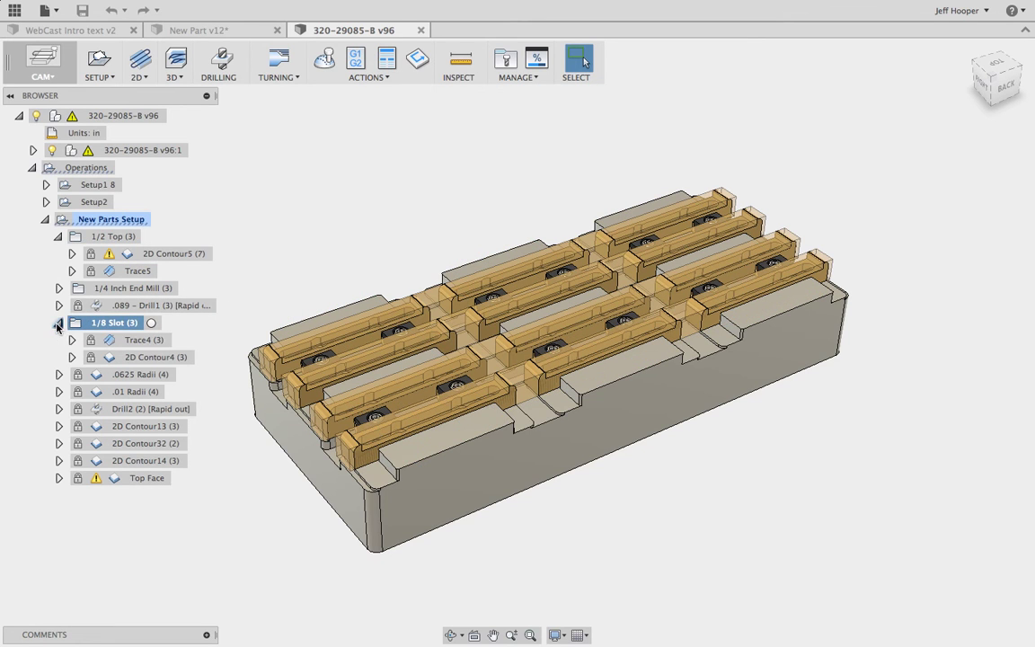
click(114, 341)
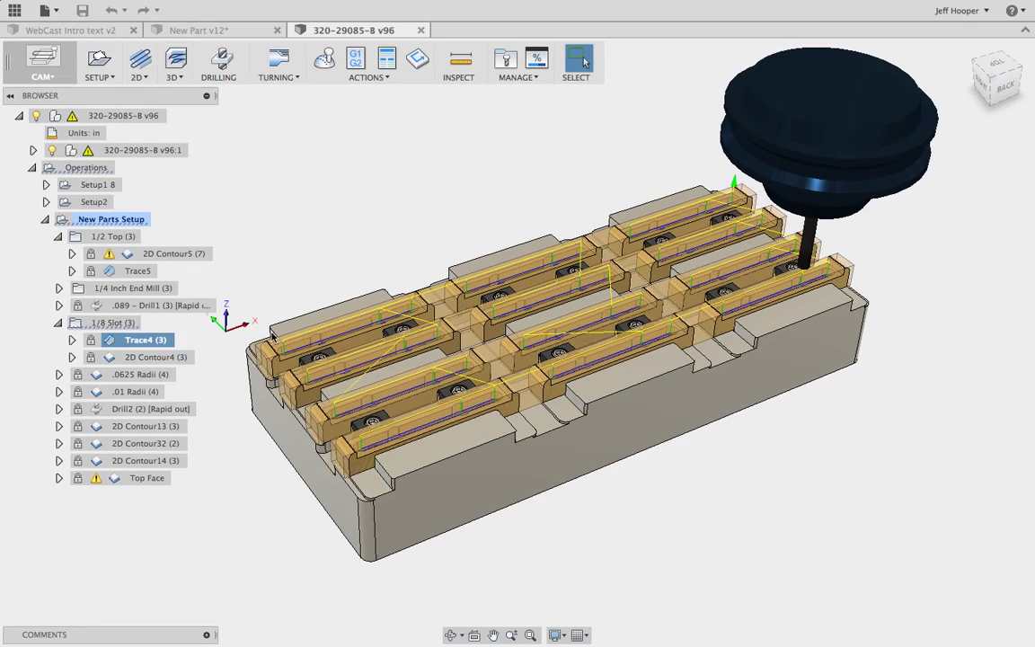
click(146, 360)
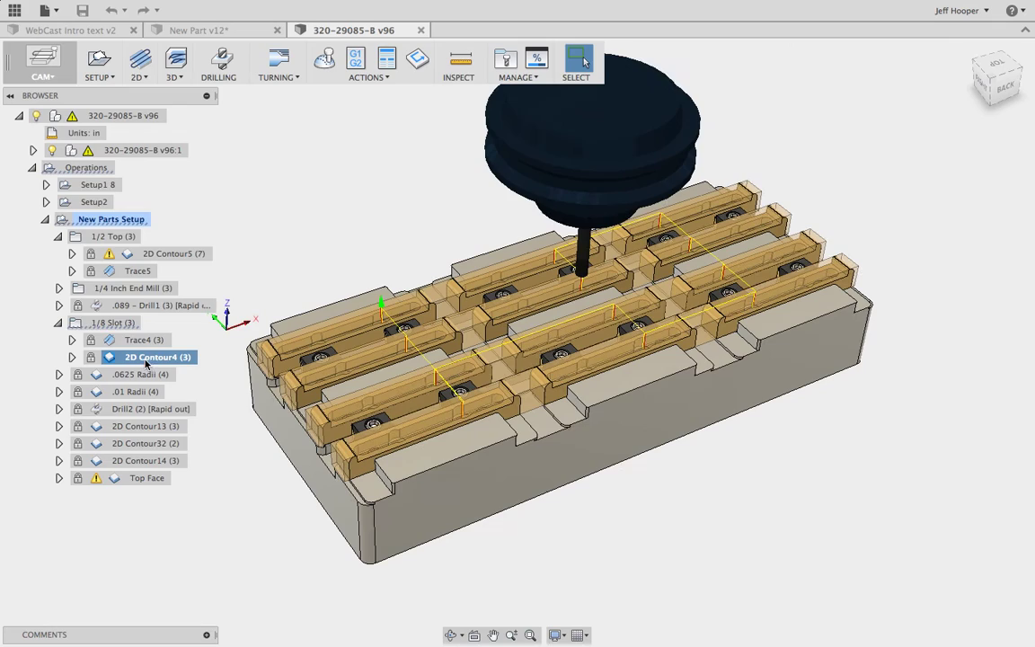
click(58, 287)
click(126, 322)
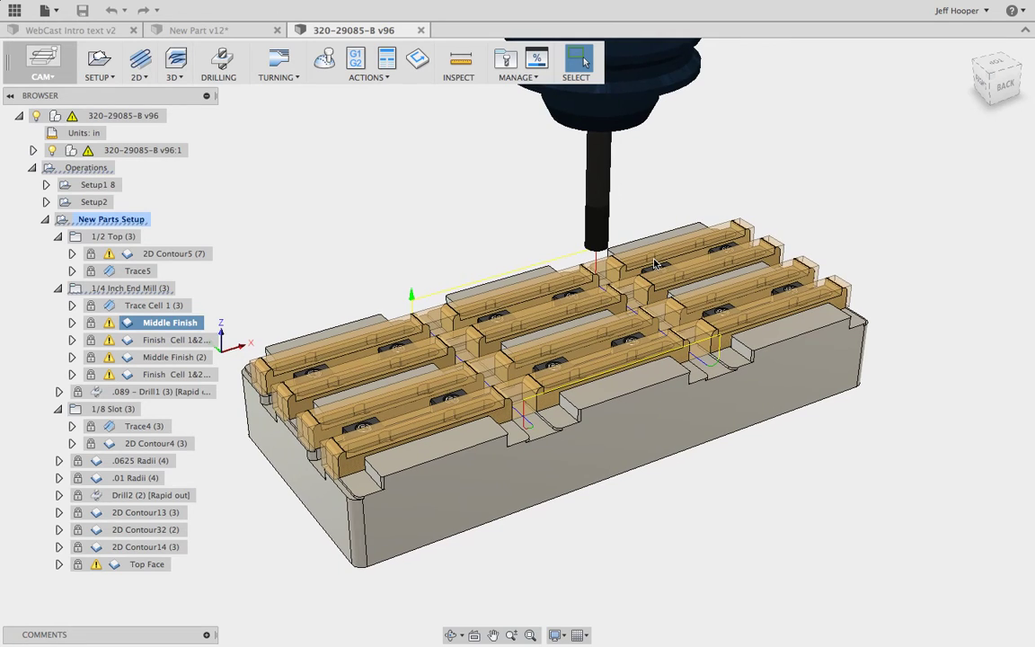
Open the screen recorder's menu in the macOS menu bar to stop recording
mouse_move(667, 3)
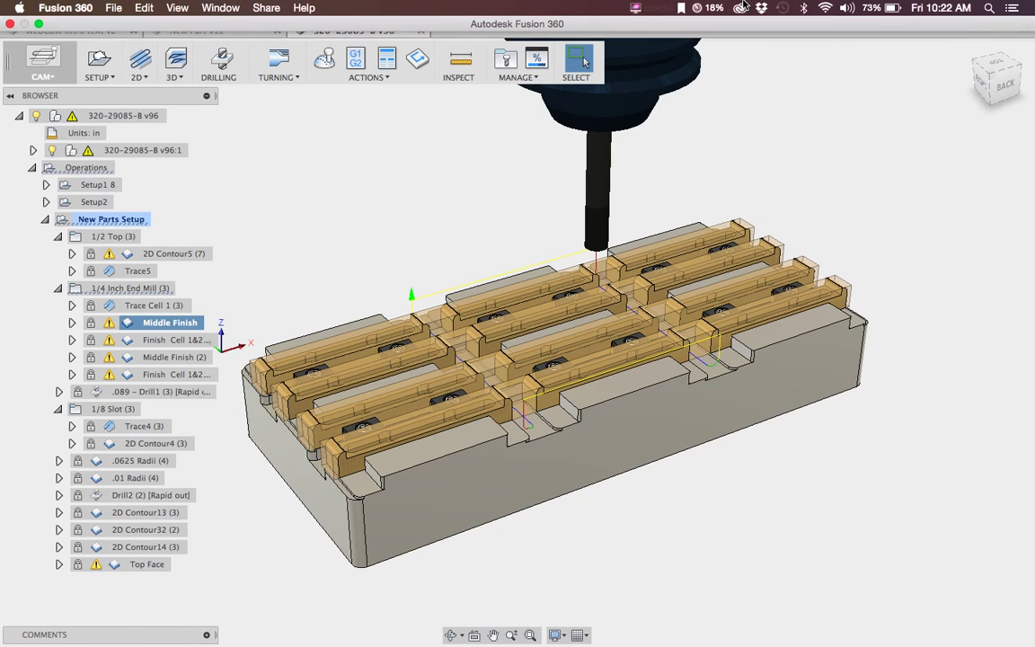
click(637, 9)
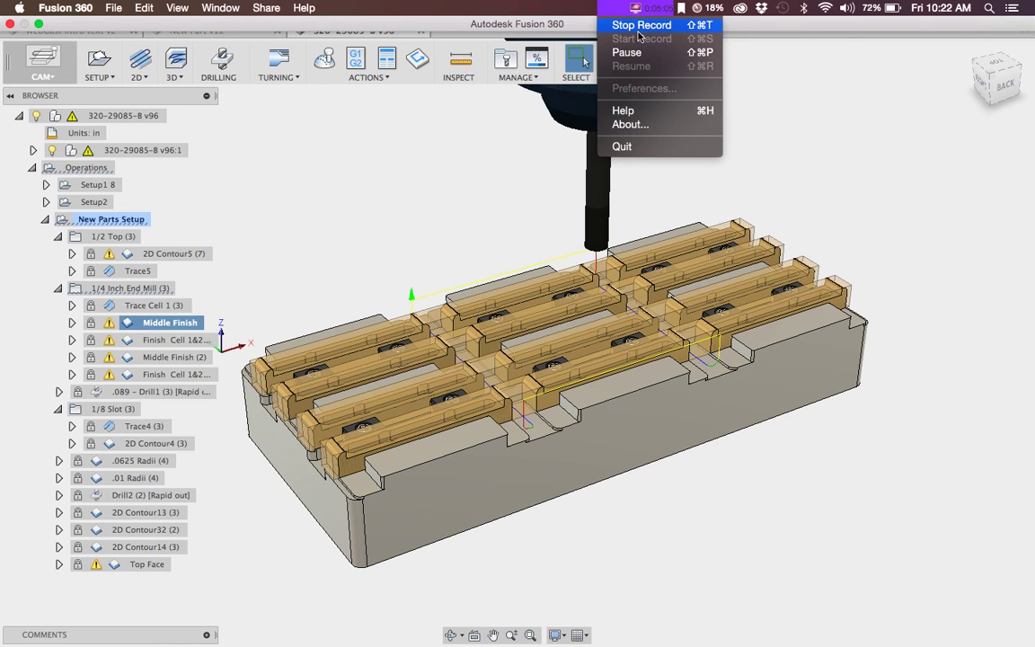